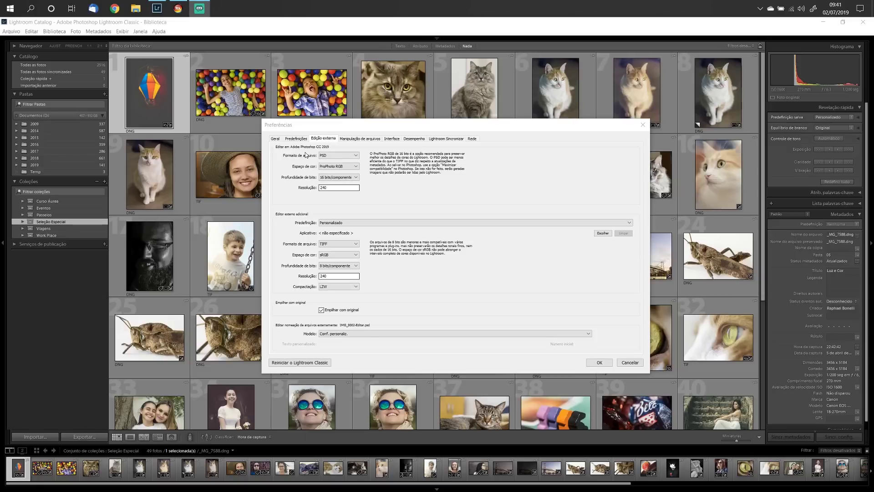
Try TIFF as the file format for editing in Photoshop and return it to PSD
left_click(341, 156)
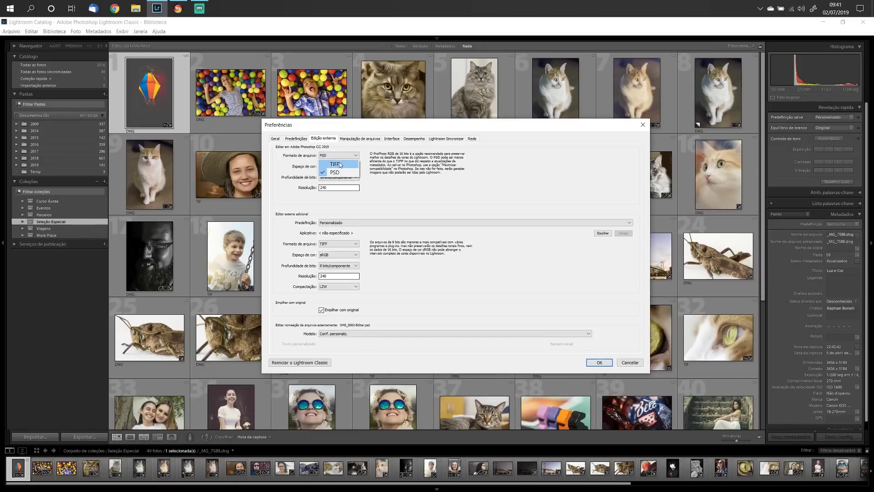
left_click(340, 165)
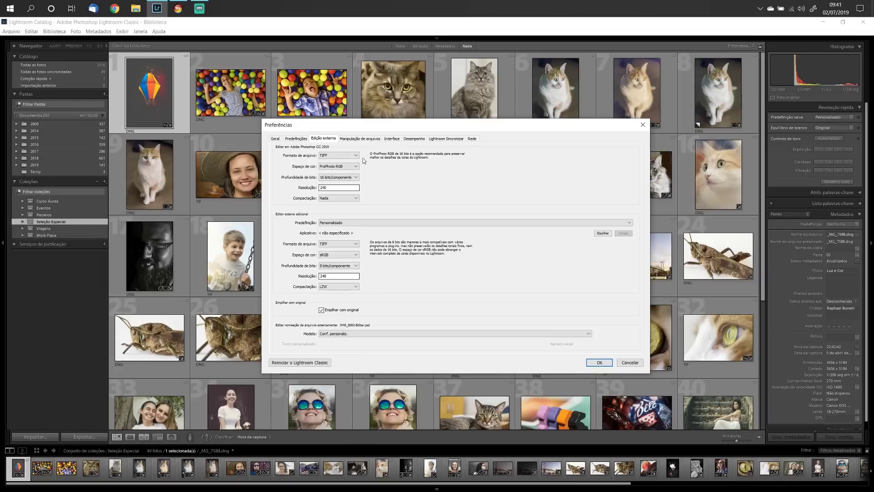
left_click(341, 155)
left_click(344, 172)
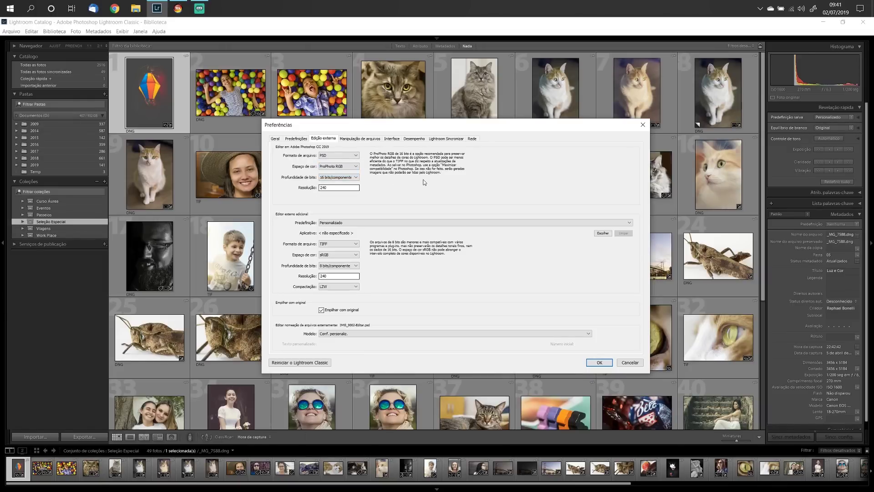
left_click(351, 156)
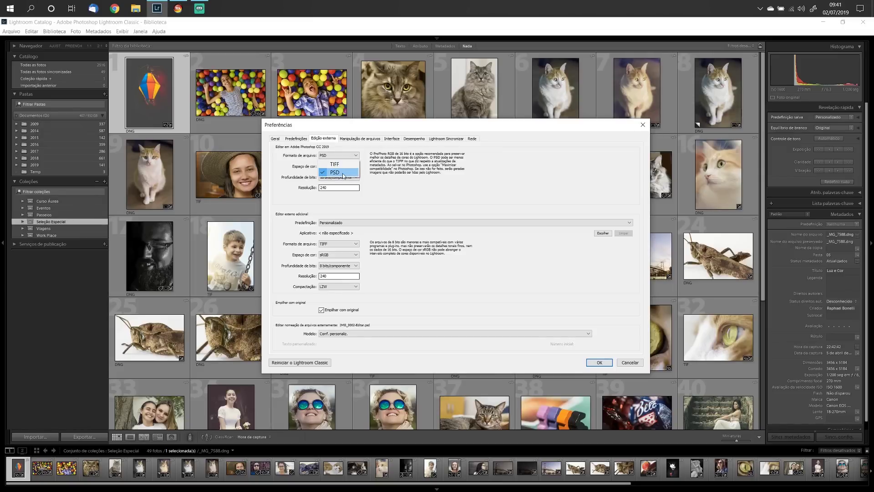
left_click(343, 173)
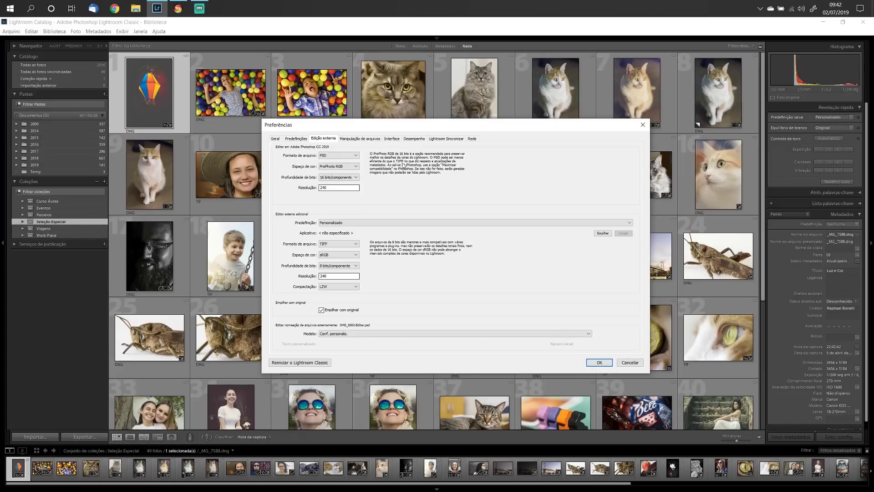
Try TIFF for Photoshop editing with a different compression, reset the compression to Nada, and restore the PSD format
left_click(339, 155)
left_click(337, 163)
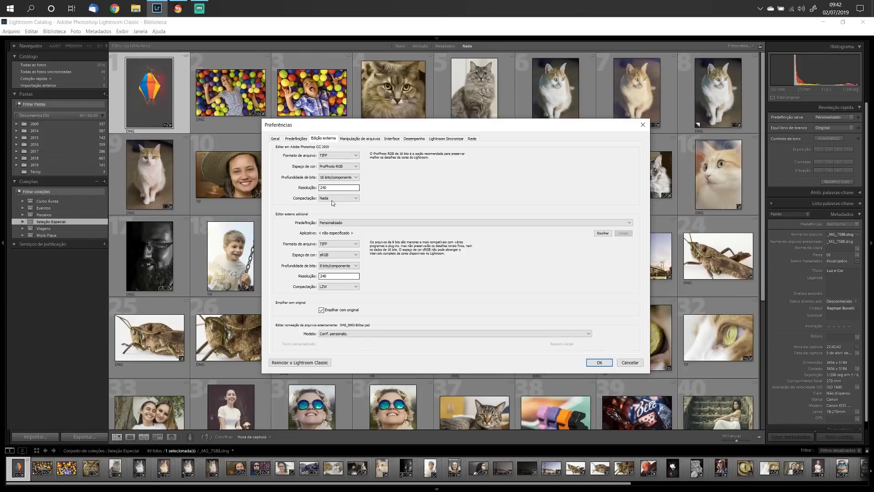
left_click(332, 201)
left_click(336, 216)
left_click(337, 198)
left_click(333, 207)
left_click(342, 156)
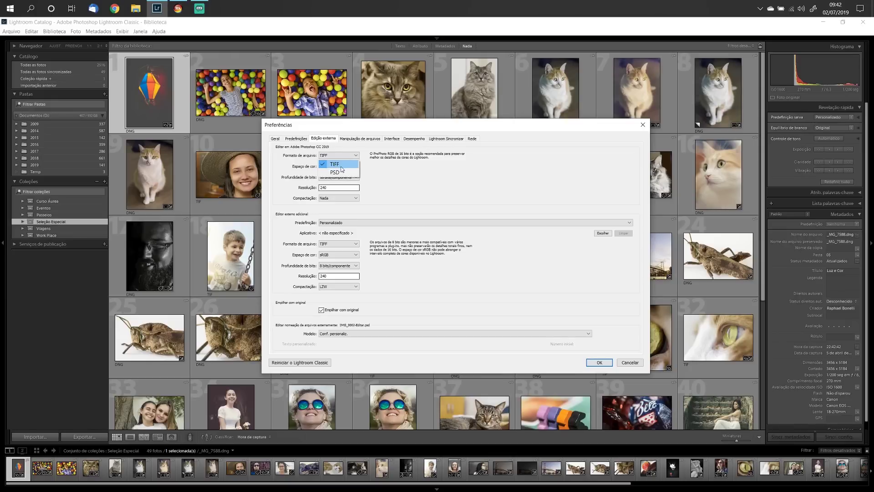
left_click(342, 172)
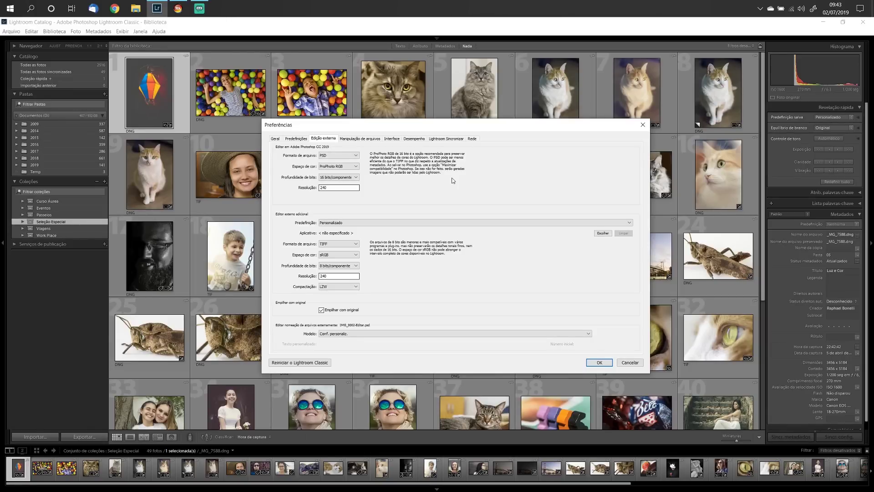
Review the colour space and bit depth options available for editing in Photoshop
left_click(329, 169)
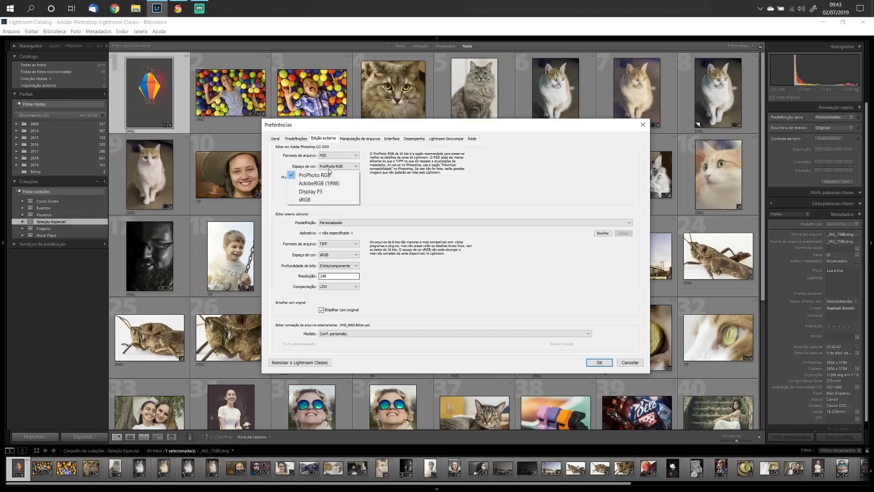
left_click(422, 182)
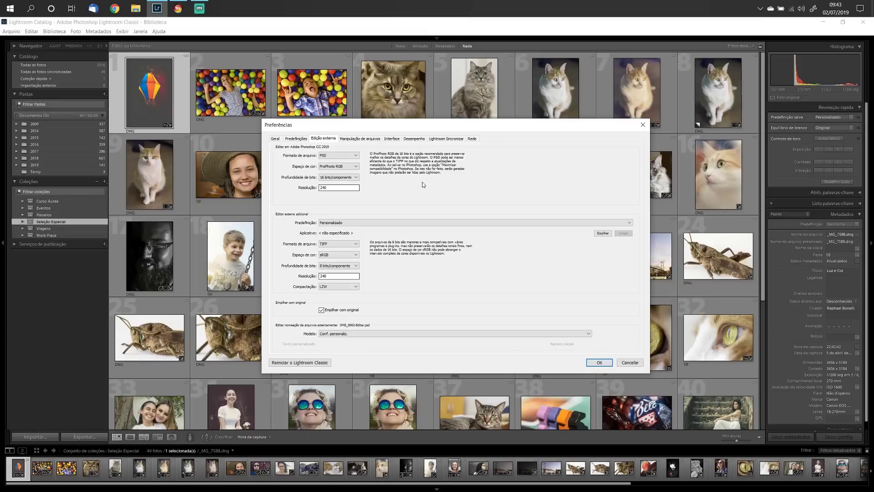
left_click(357, 177)
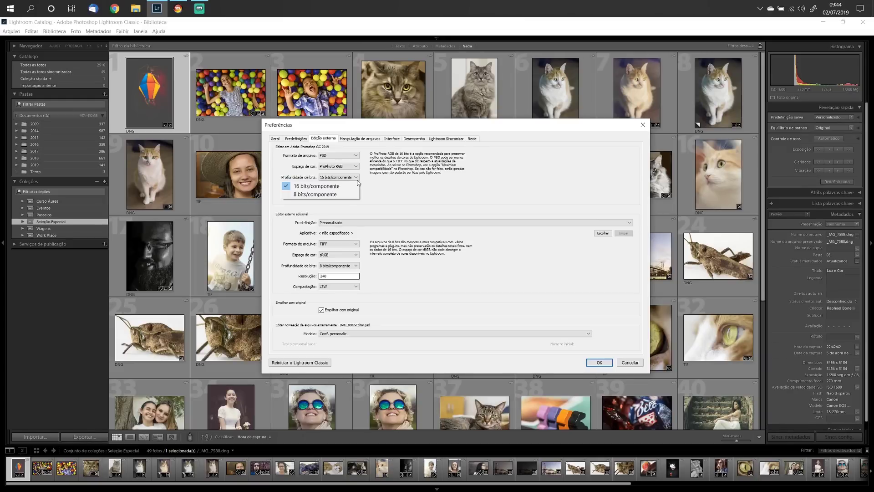
left_click(359, 183)
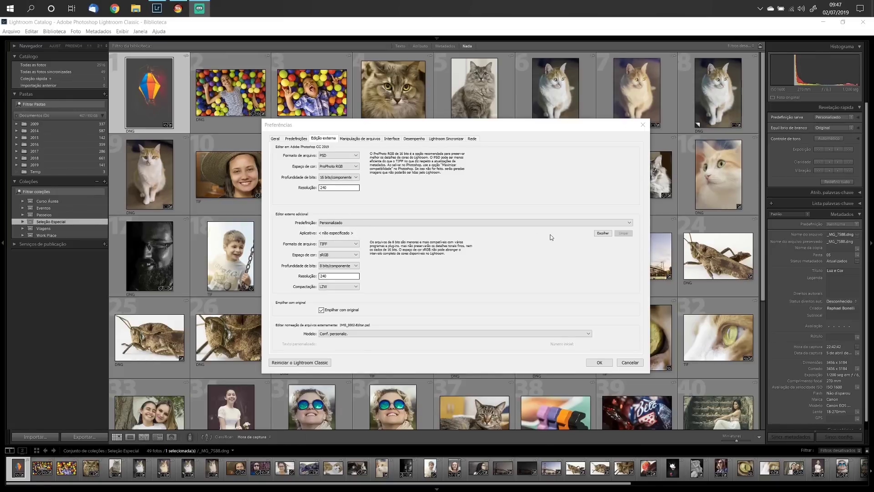
Assign the 3D LUT Creator executable from the 3D Lut Creator folder in Downloads as the additional external editor
left_click(603, 233)
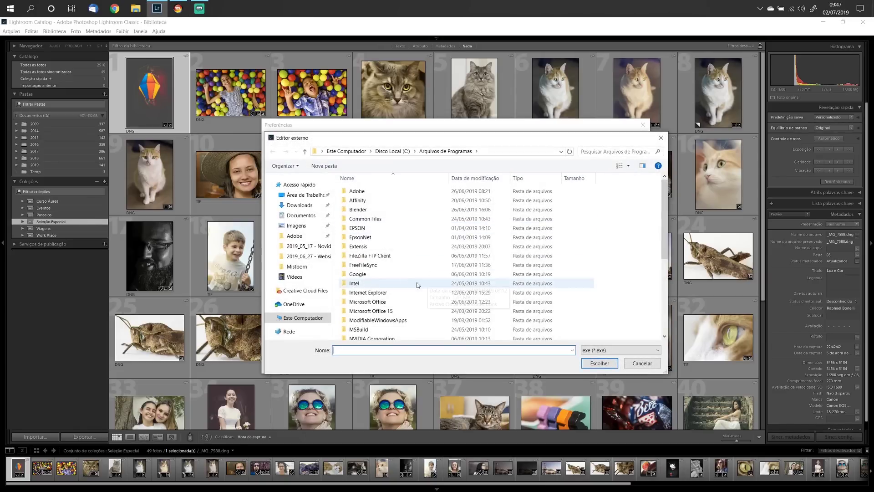
left_click(297, 206)
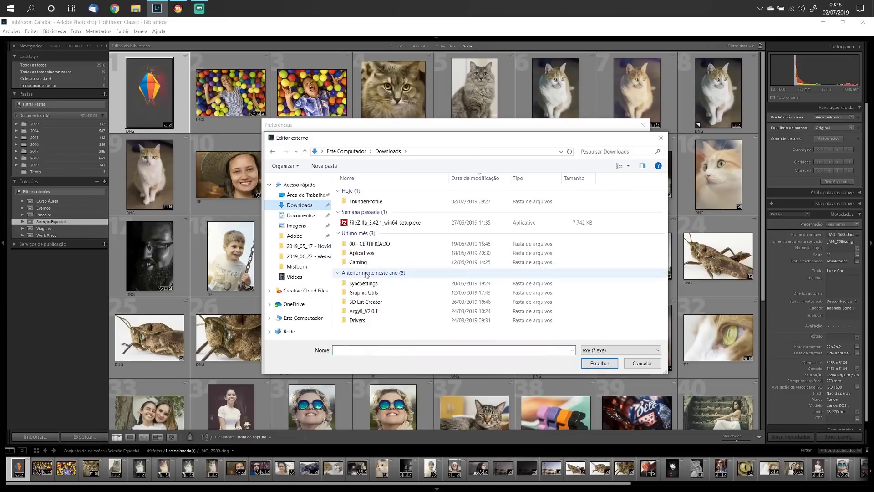
left_click(366, 303)
double_click(367, 303)
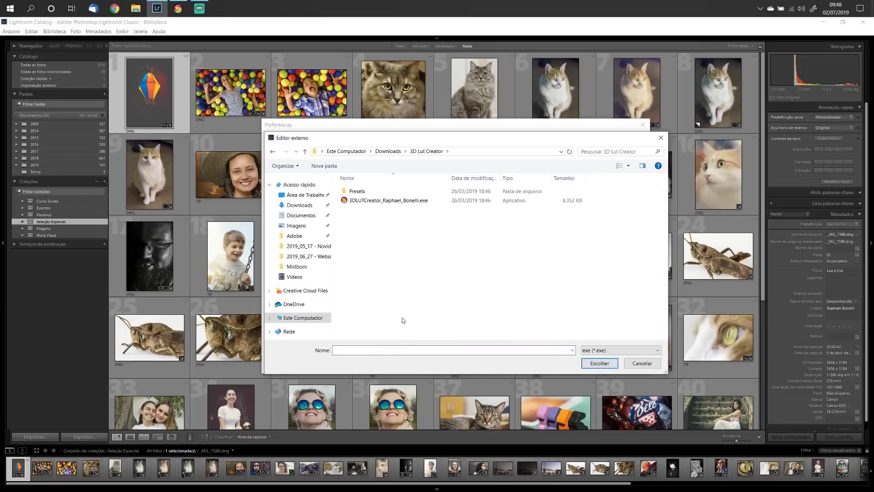
left_click(381, 203)
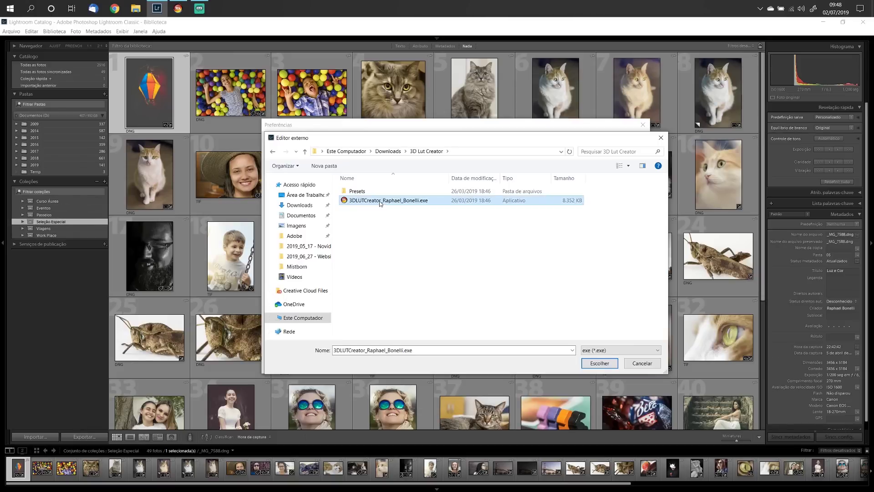
left_click(599, 363)
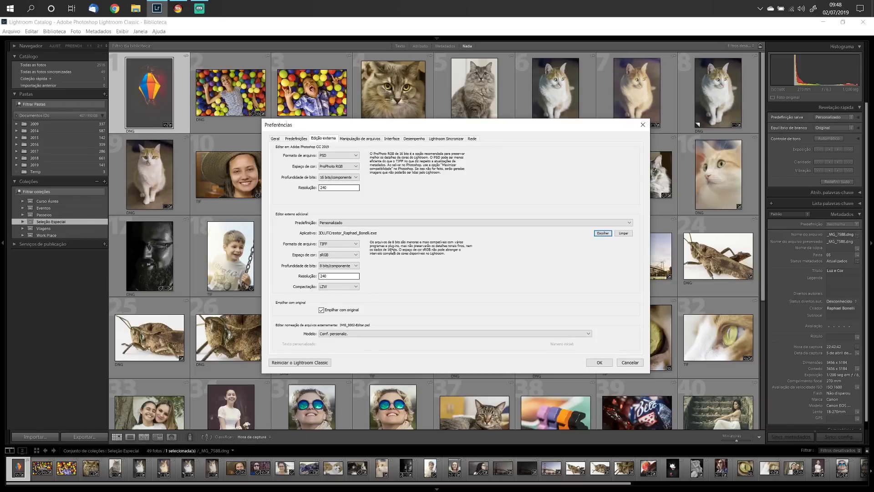
Configure the additional external editor for TIFF files in ProPhoto RGB, 16 bits/componente, with ZIP compression
left_click(344, 245)
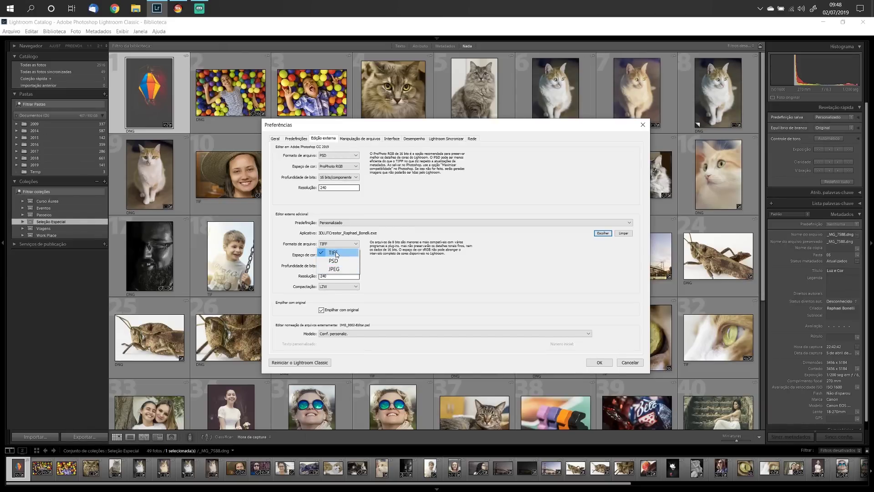
left_click(337, 253)
left_click(338, 255)
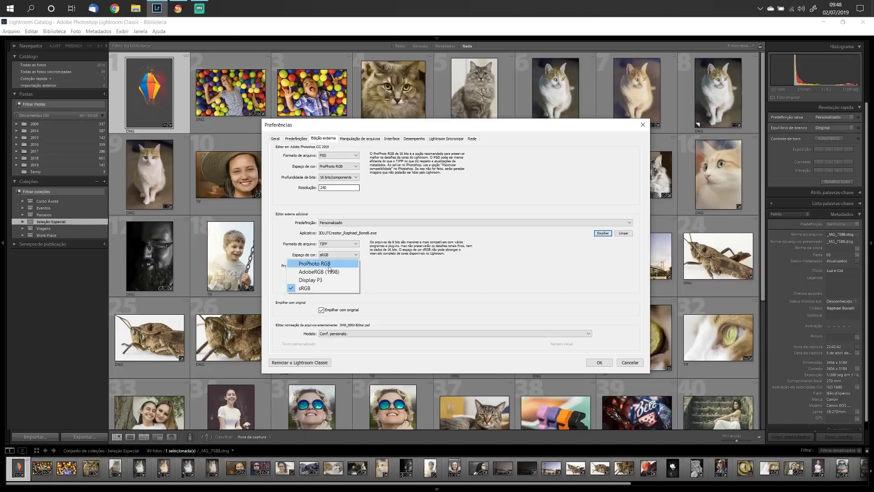
left_click(328, 267)
left_click(342, 266)
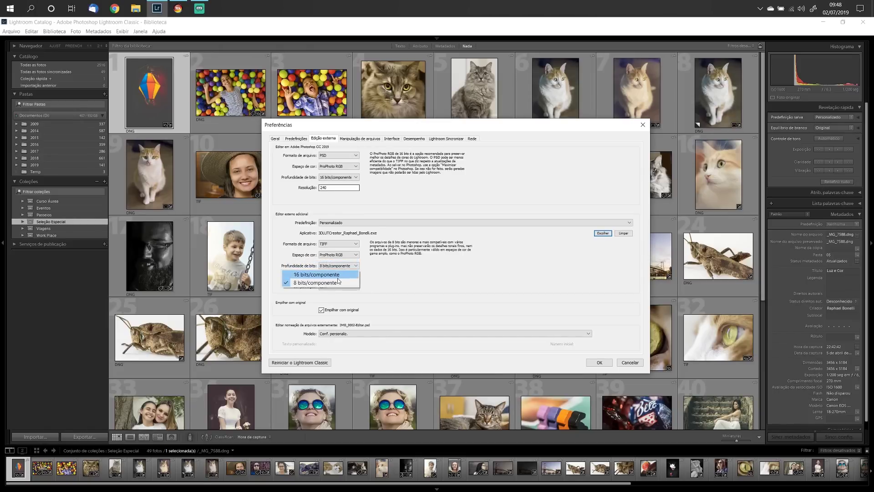
left_click(337, 275)
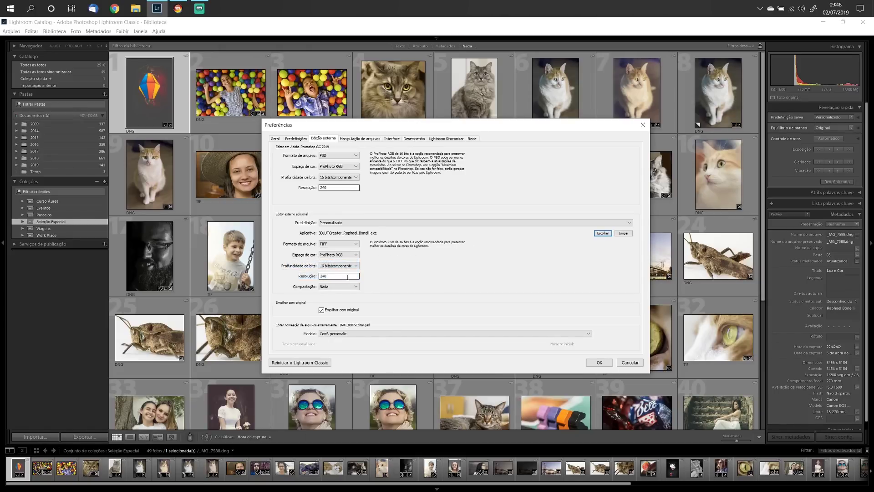
left_click(337, 287)
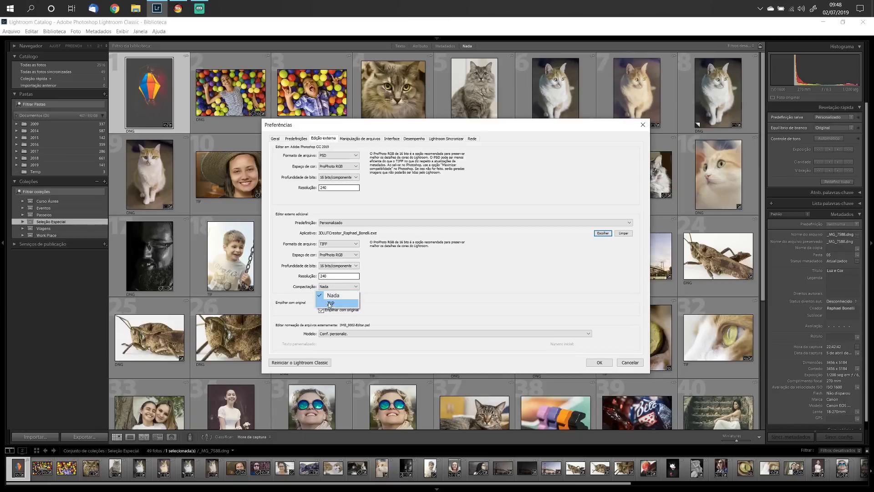
left_click(333, 306)
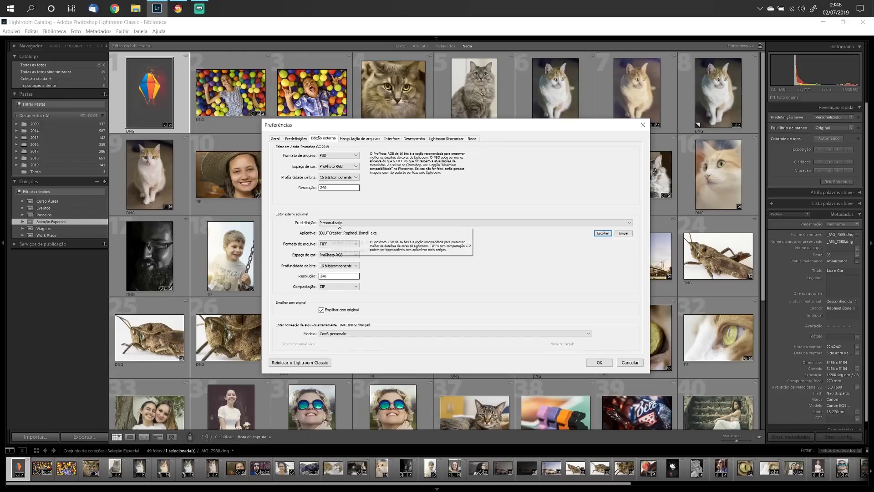
Save the additional editor settings as a new preset named "3D Lut Creator TIFF" and look through the external file naming templates
left_click(339, 224)
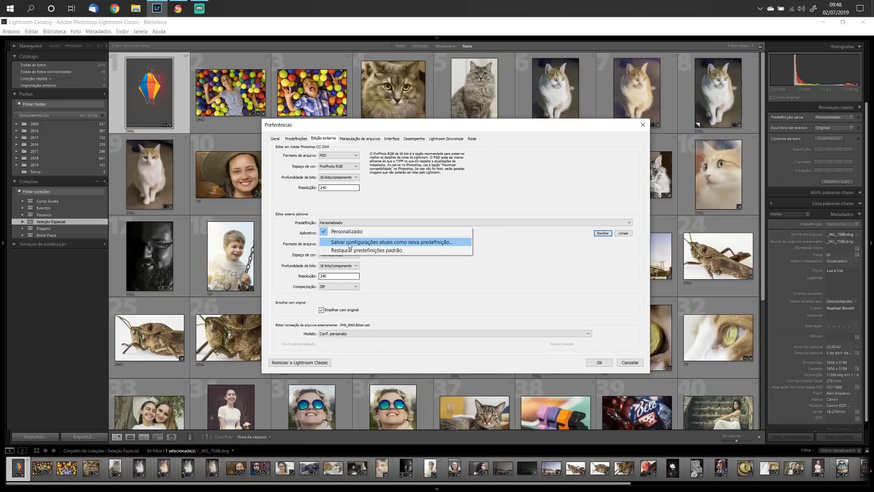
left_click(349, 242)
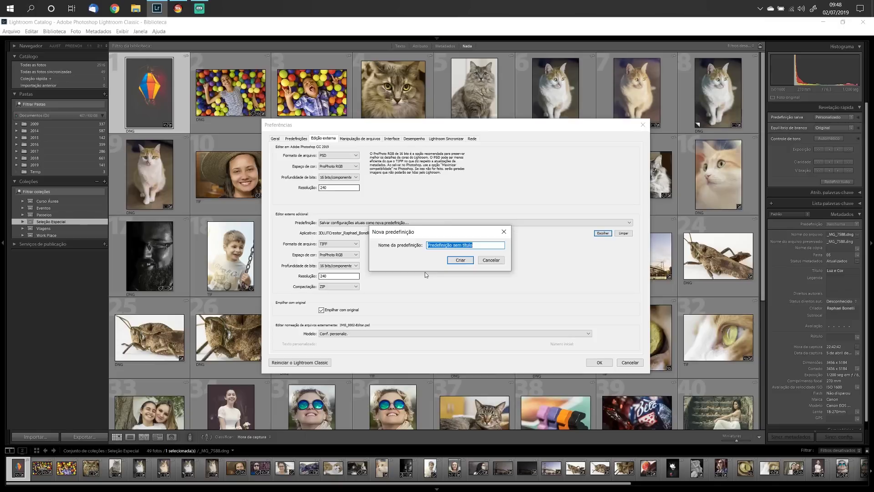
type("3D Lut Creator TIFF")
left_click(459, 261)
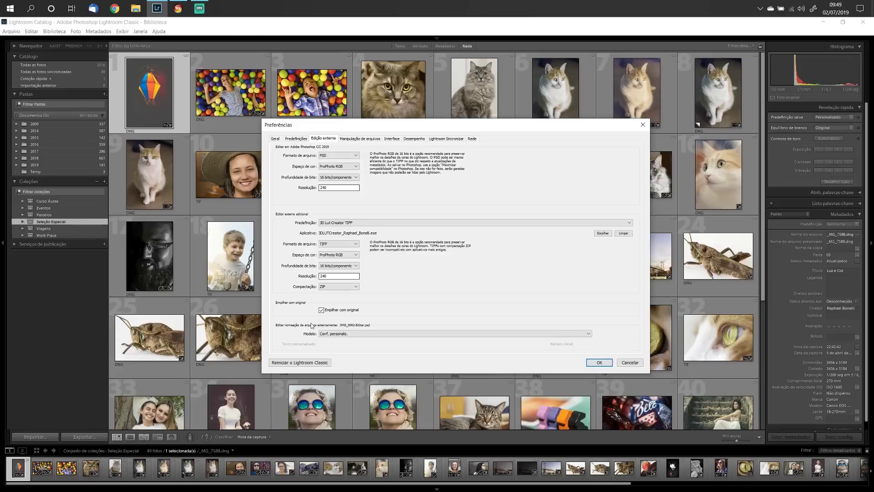
left_click(363, 334)
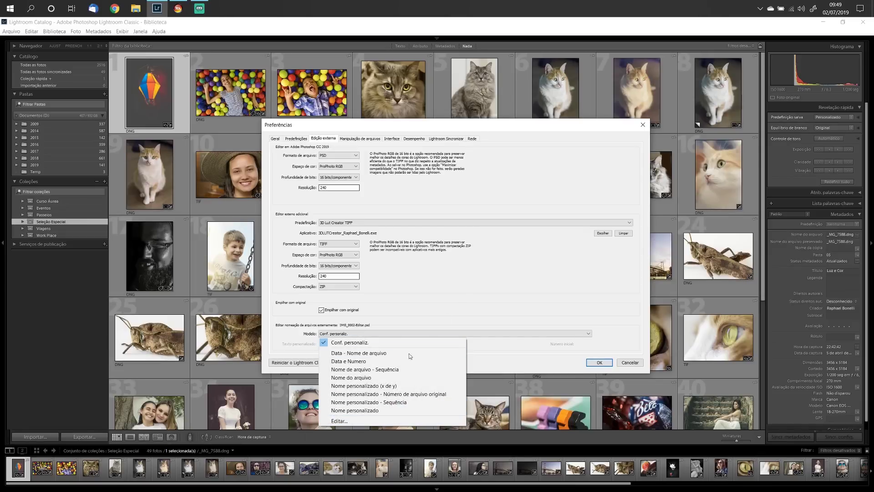
left_click(459, 291)
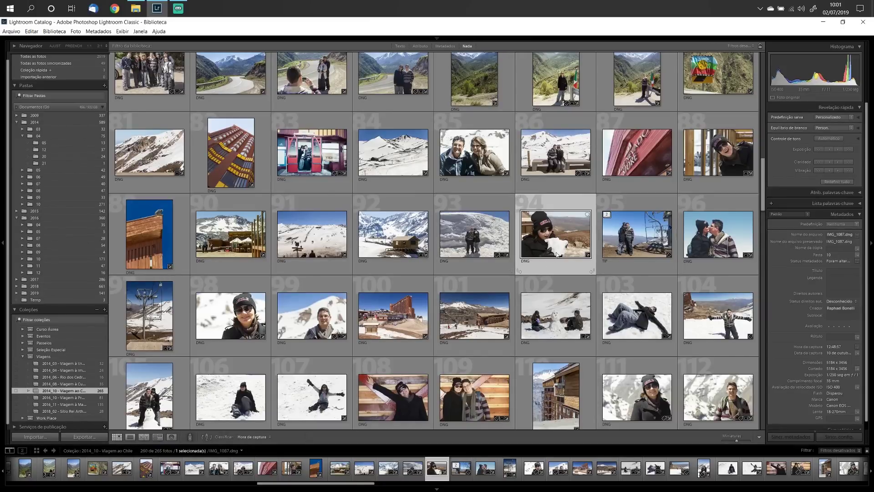
Open photo IMG_1087.dng in 3D LUT Creator through the 3D Lut Creator TIFF preset, editing a copy with Lightroom adjustments
right_click(565, 236)
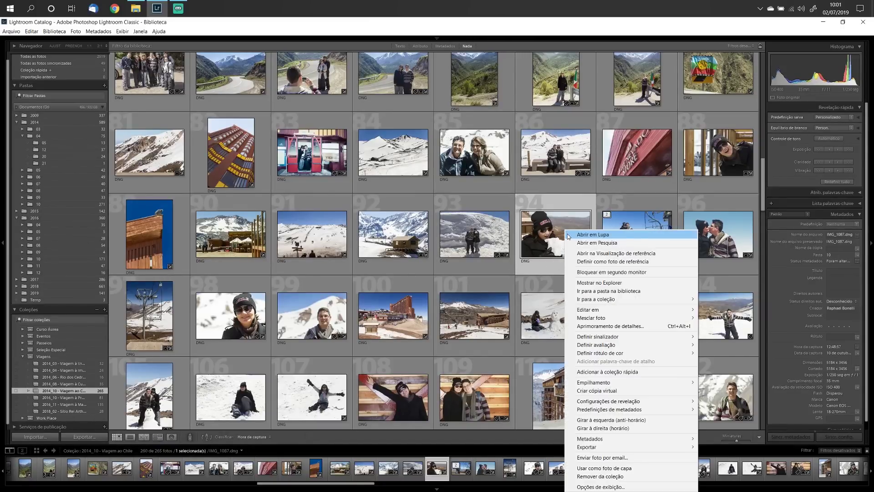
mouse_move(618, 314)
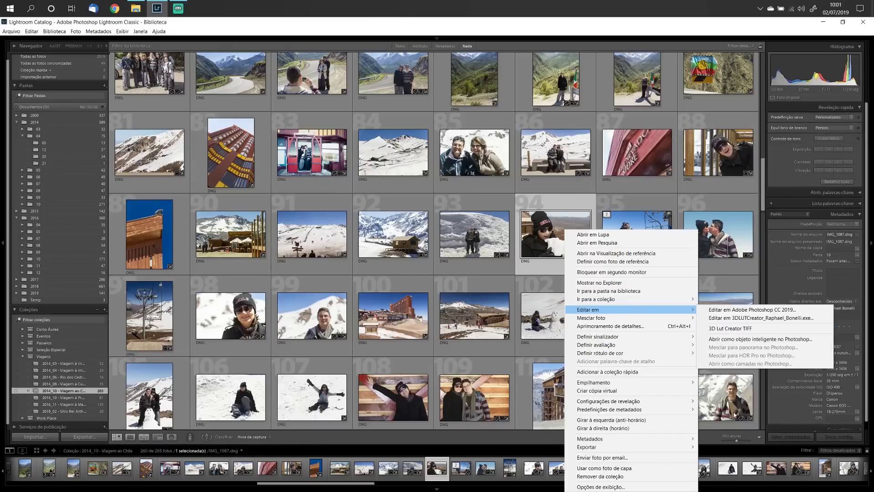
left_click(721, 330)
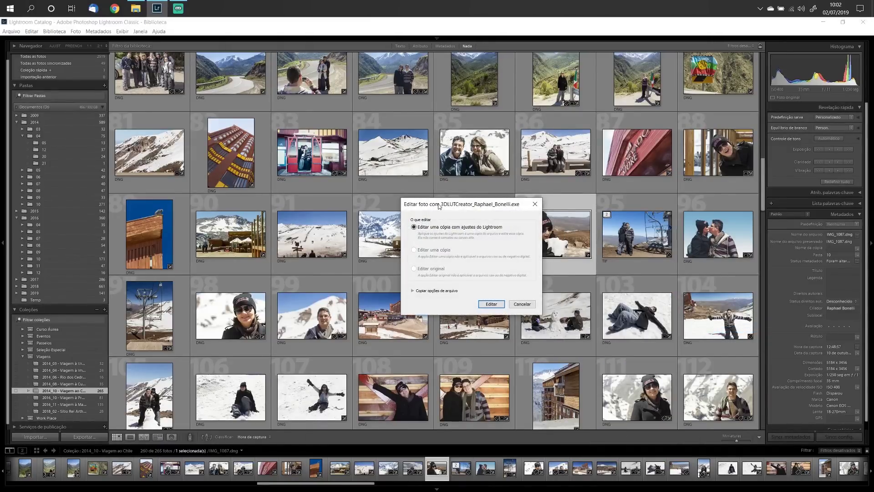
left_click_drag(439, 206, 418, 231)
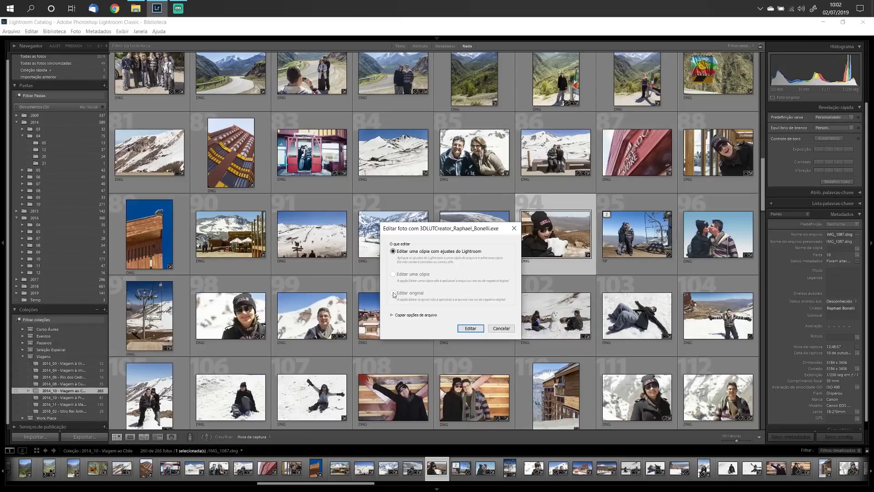
left_click(470, 329)
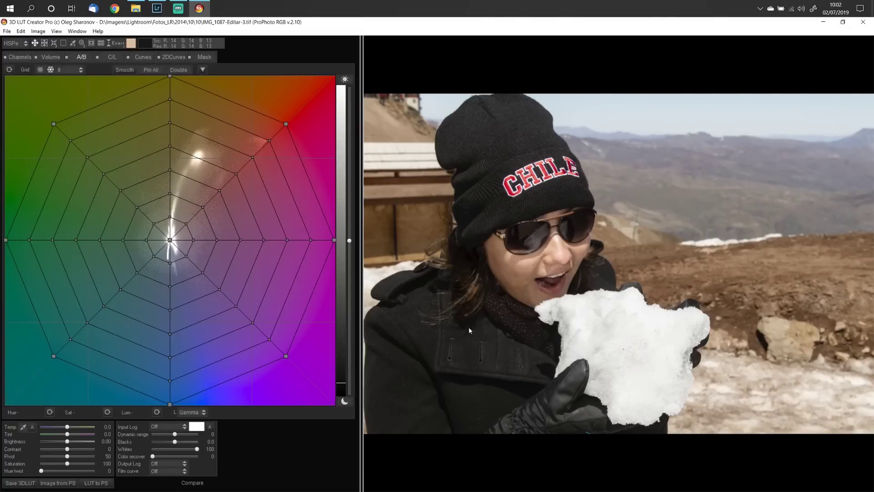
Shift the A/B grid's neutral centre slightly toward teal and pull the outer blue and green points to about hues 196 and 169
left_click_drag(170, 240, 147, 273)
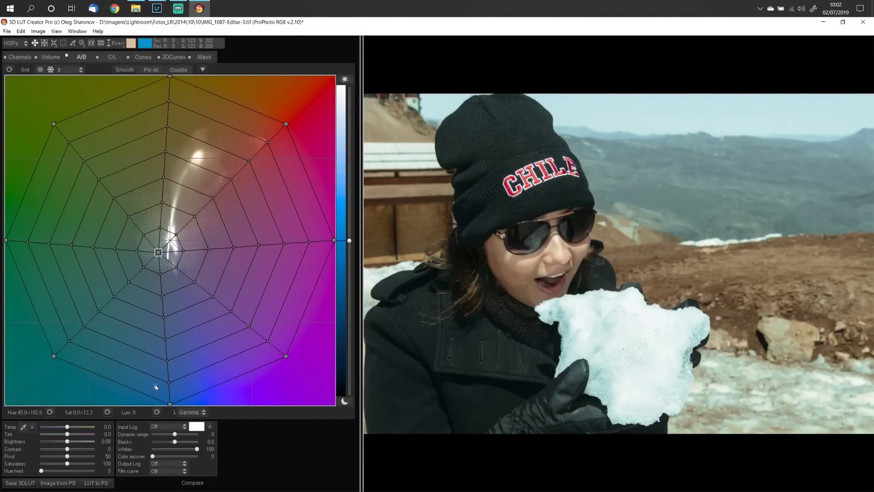
left_click_drag(169, 404, 93, 377)
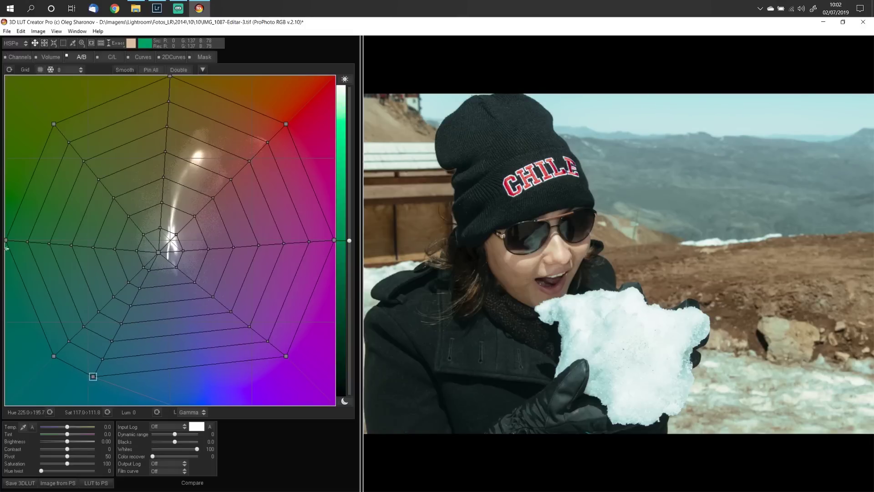
left_click(8, 241)
left_click_drag(7, 241, 35, 330)
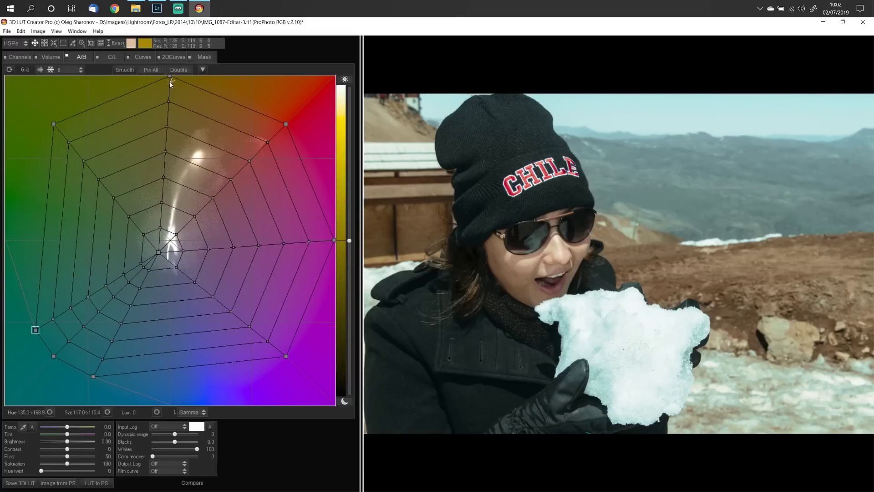
Pull the A/B grid's outer yellow and red points toward orange with less saturation, and move an inner cyan-green point outward toward teal
left_click_drag(170, 75, 195, 78)
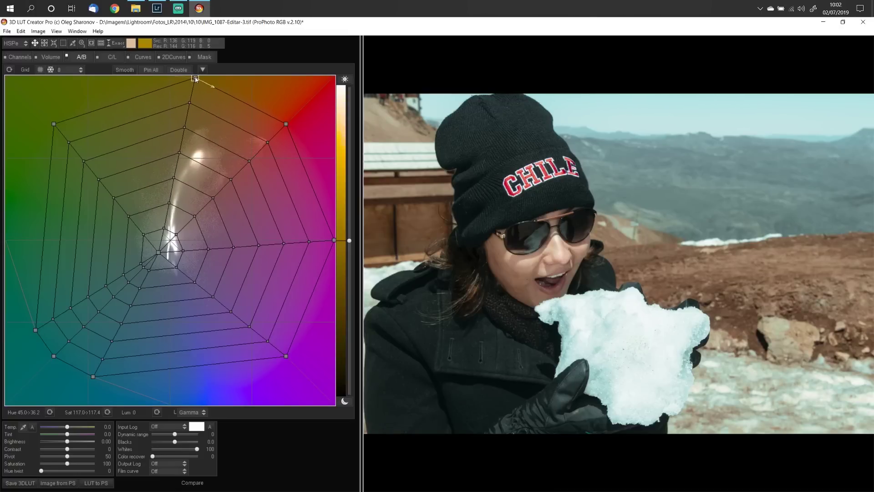
left_click_drag(286, 124, 271, 110)
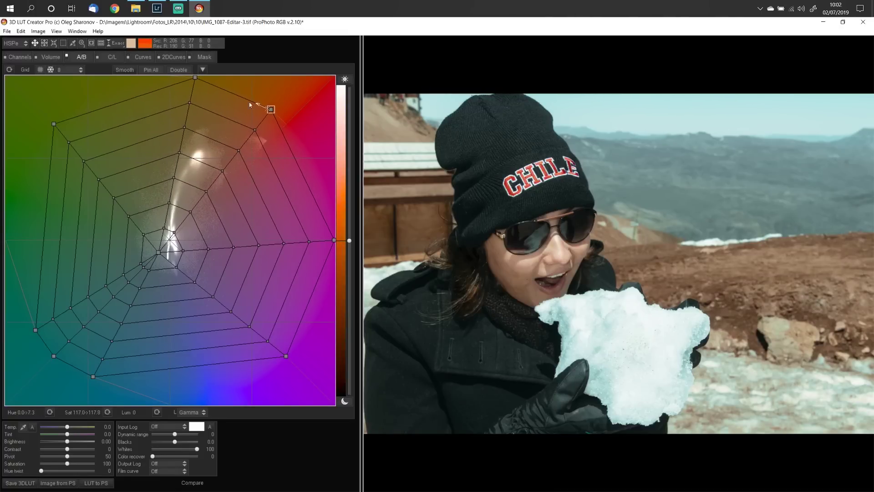
left_click_drag(195, 78, 187, 111)
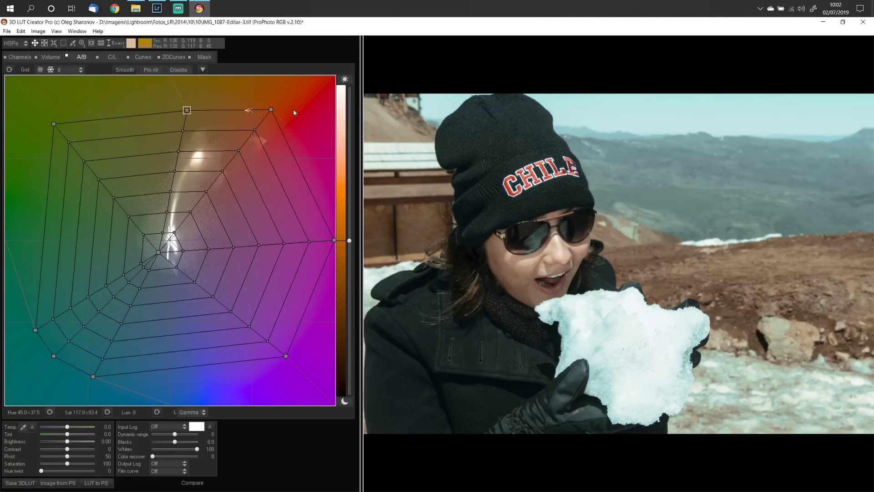
left_click_drag(271, 109, 246, 126)
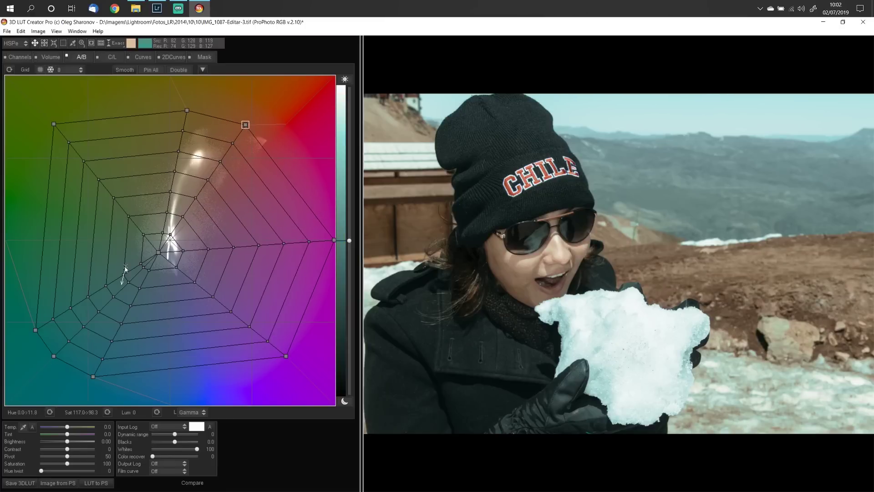
left_click_drag(147, 237, 129, 280)
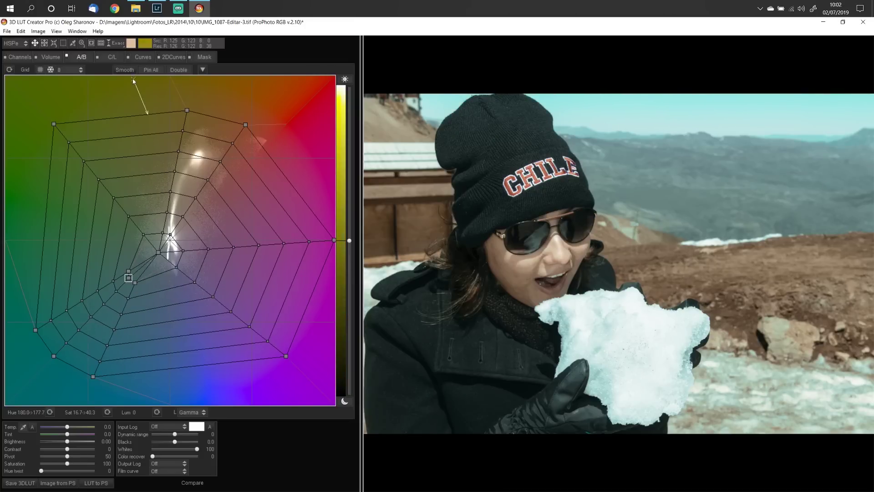
Lift the black point of the Luminance curve to 0/12 and add a curve point at 52/55 to hold the shadows
left_click(139, 57)
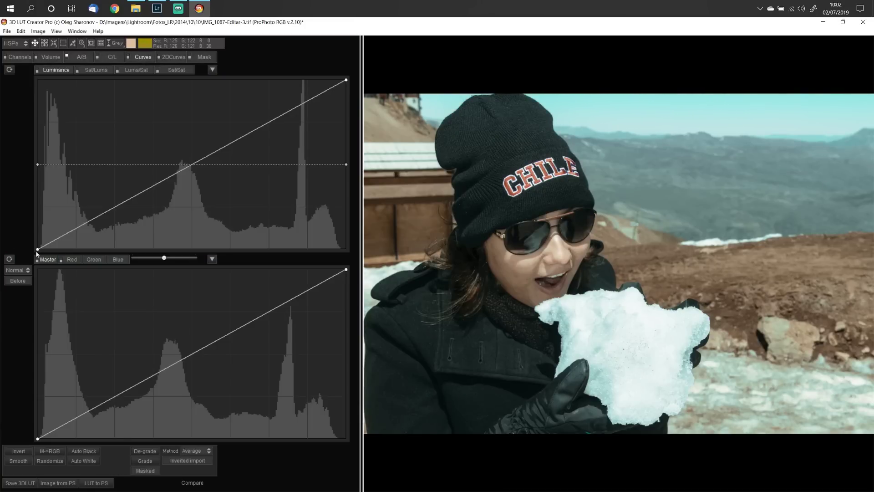
left_click_drag(38, 250, 37, 243)
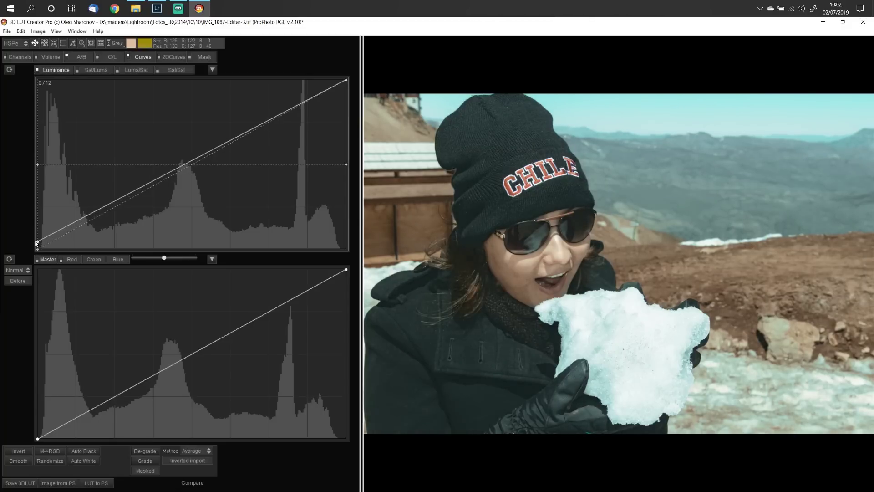
left_click_drag(102, 210, 100, 213)
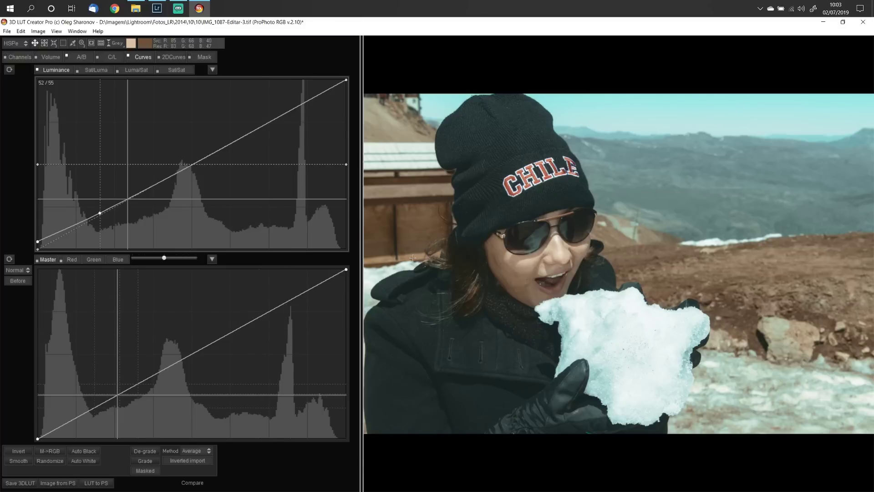
Save the corrected image, overwriting the original file IMG_1087-Editar-3.tif
left_click(6, 31)
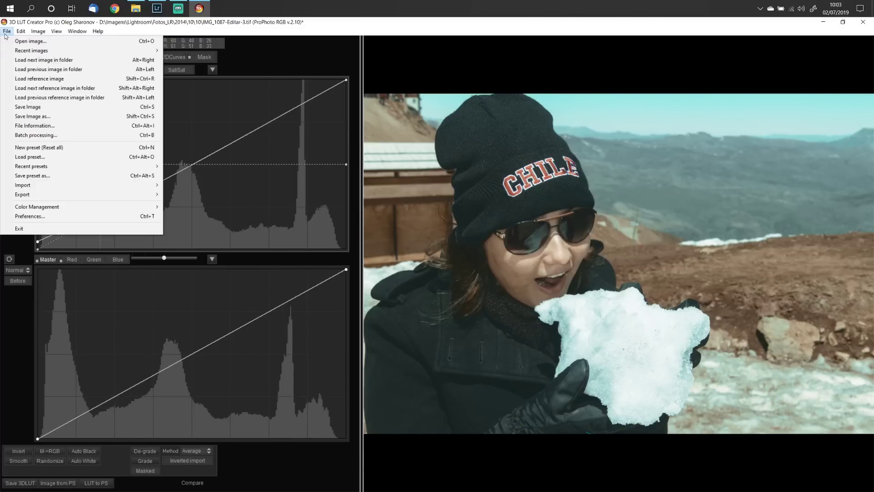
left_click(35, 107)
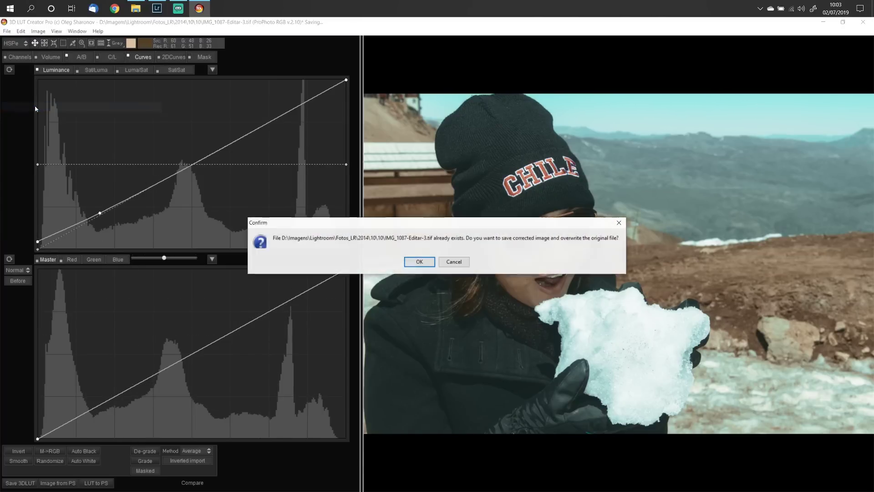
left_click(420, 262)
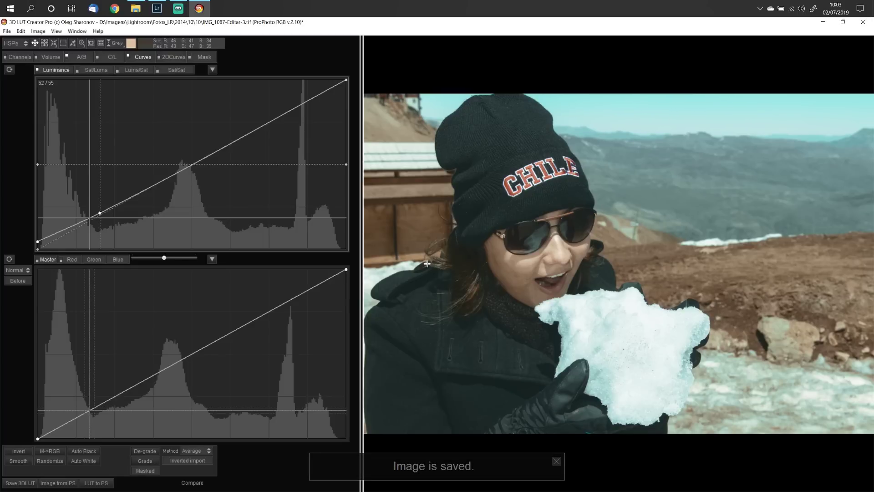
Switch to Lightroom Classic and compare the graded IMG_1087-Editar-3.tif with the original IMG_1087.dng in the enlarged single-photo view
left_click(157, 13)
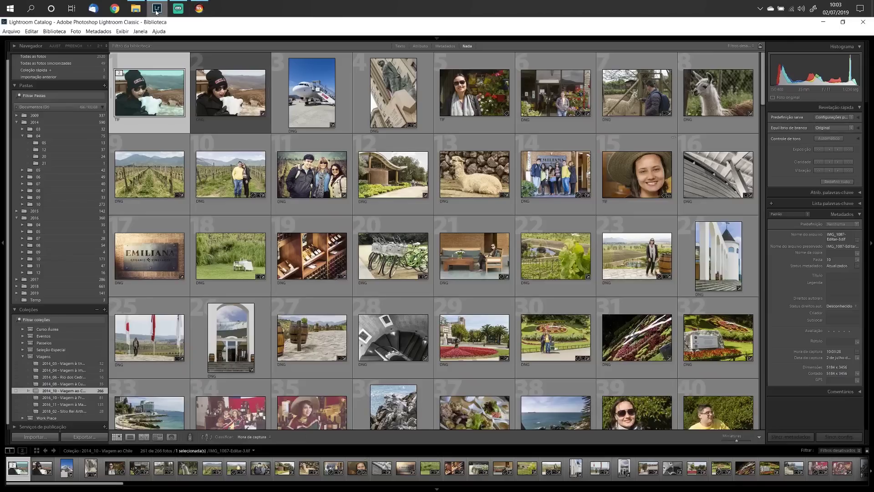
double_click(134, 95)
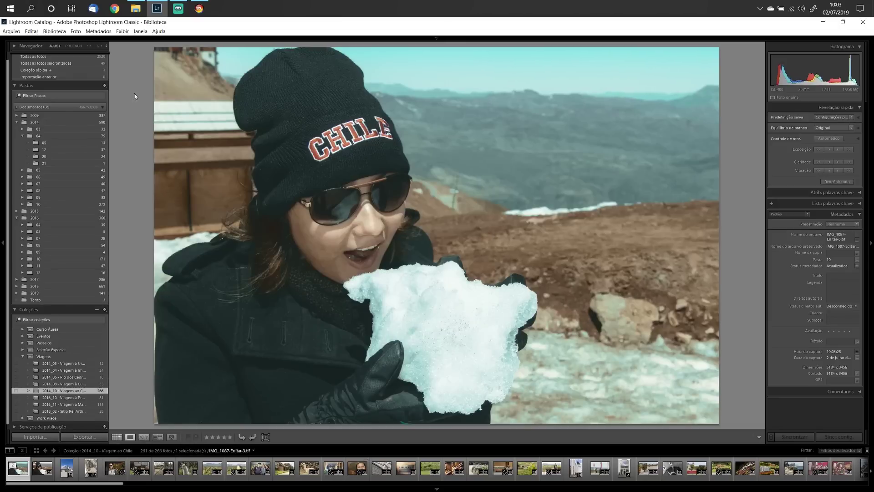
key("Right")
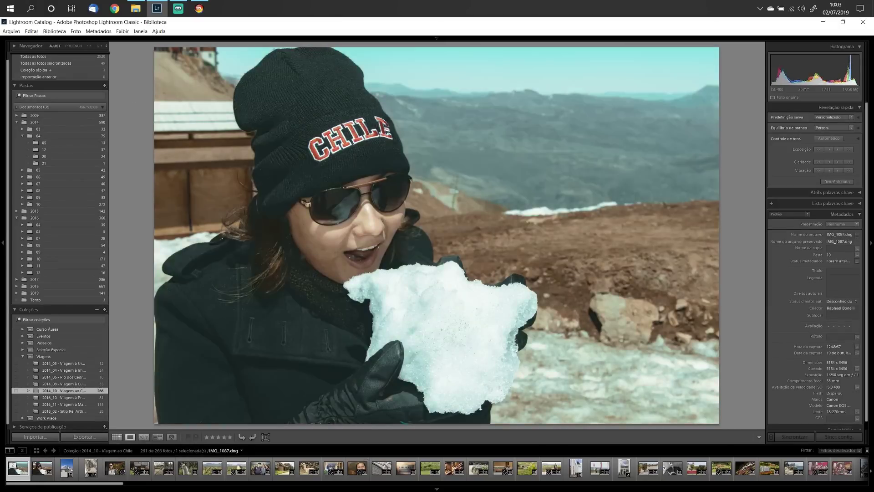
key("Left")
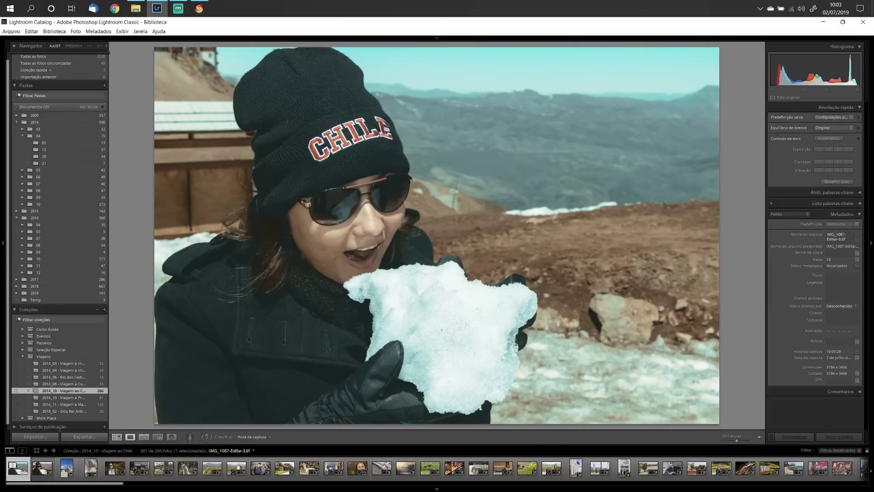
Return to the library grid and collapse the stack holding the graded TIFF and its original DNG
key("g")
left_click(122, 72)
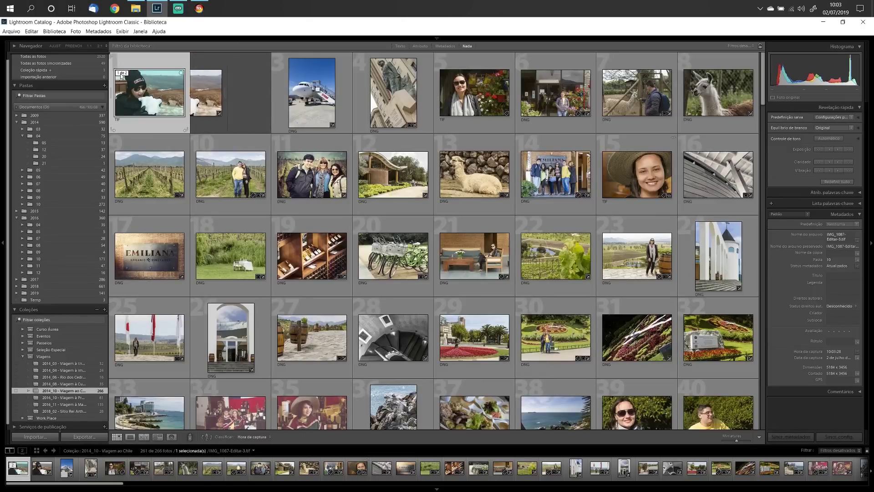